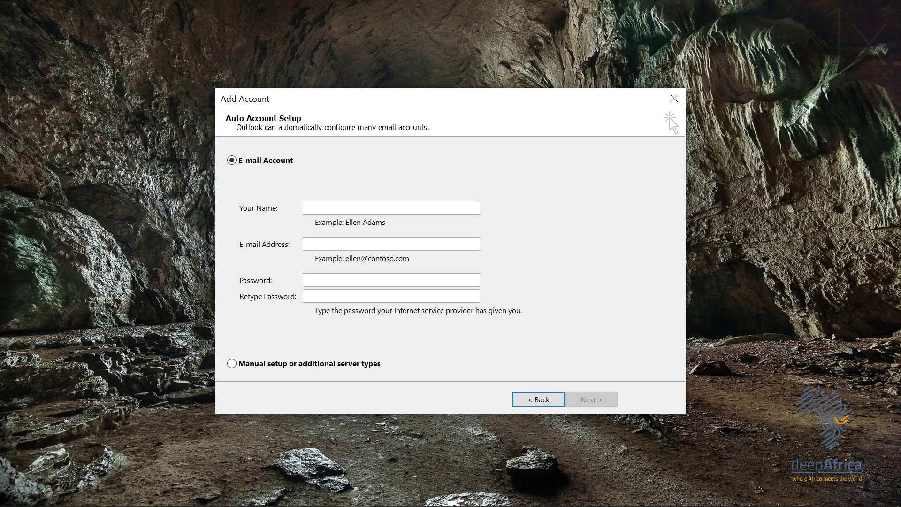
Step: Enter 'Example' as the new account's display name, correcting the typos
click(356, 210)
text(e)
key(BackSpace)
text(e)
key(BackSpace)
text(e)
key(BackSpace)
text(Exan)
key(BackSpace)
text(mple)
Step: Fill in the account's e-mail address and type the password twice
click(354, 242)
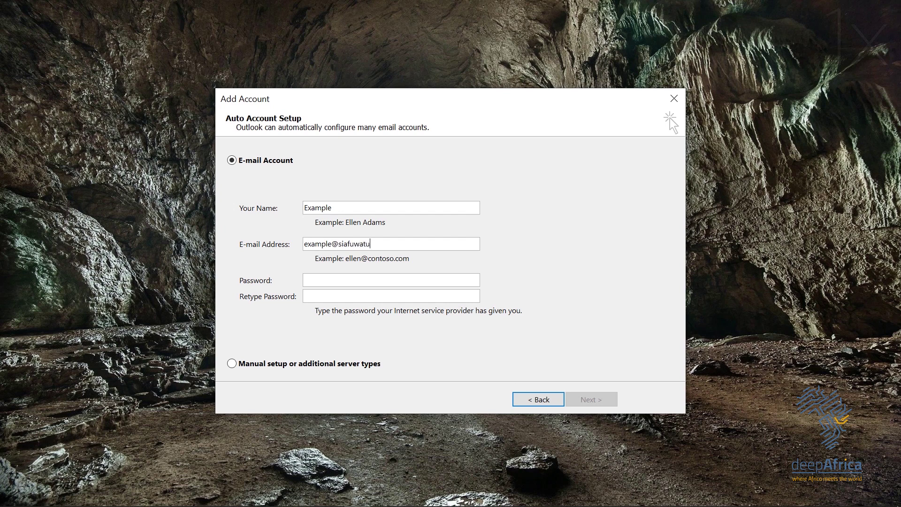
click(327, 280)
text(*****)
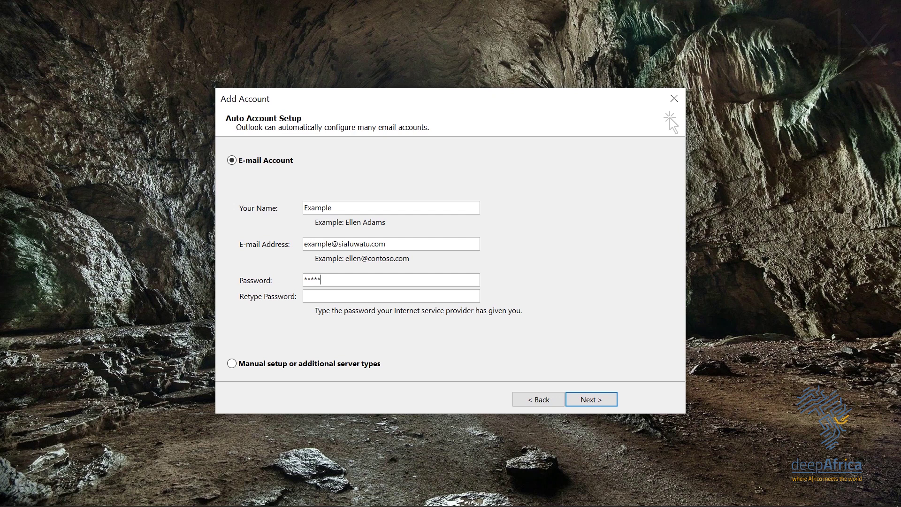
text(****)
click(341, 296)
text(**********)
Step: Choose manual setup and the POP or IMAP service to reach the server settings page
click(232, 362)
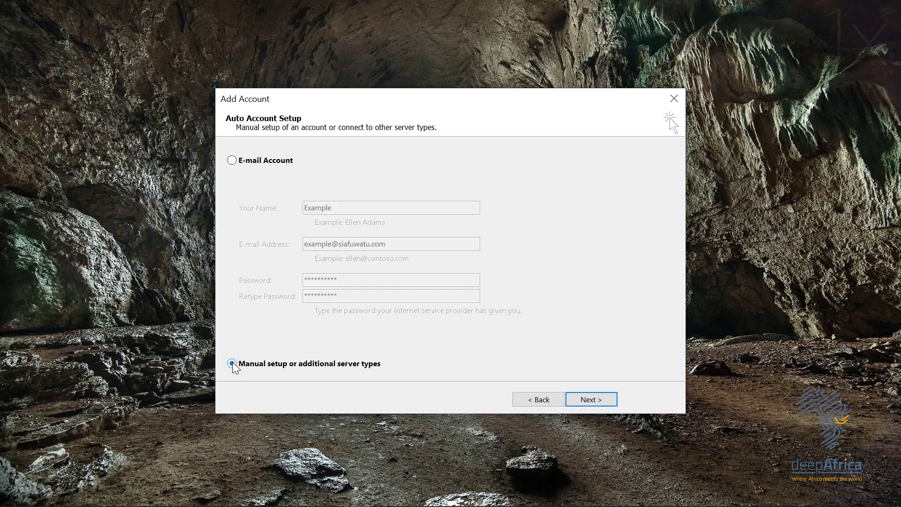
click(574, 401)
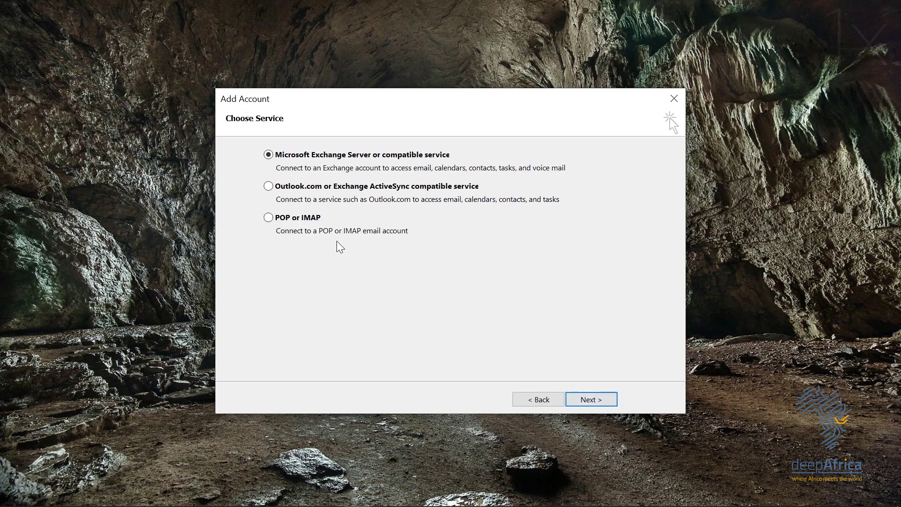
click(268, 217)
click(587, 399)
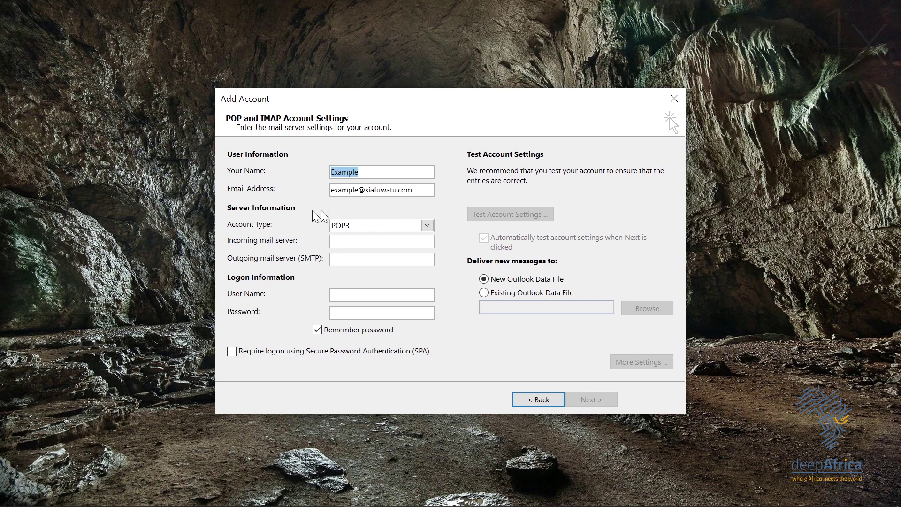
Step: Keep POP3 as account type and set both servers to mail.siafuwatu.com
click(427, 226)
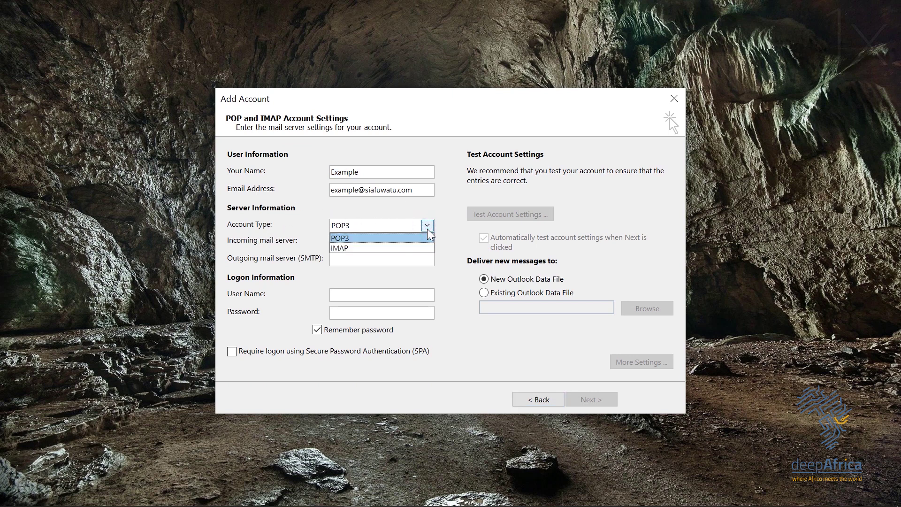
click(323, 206)
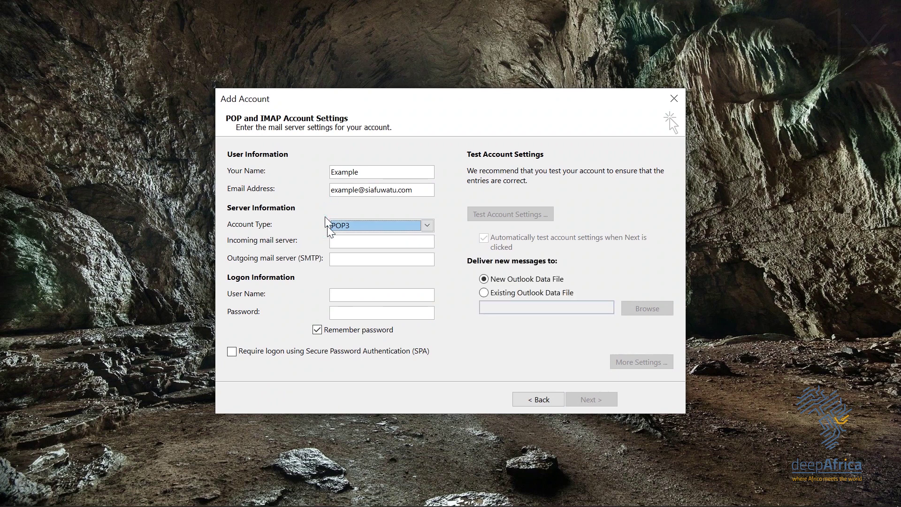
click(341, 240)
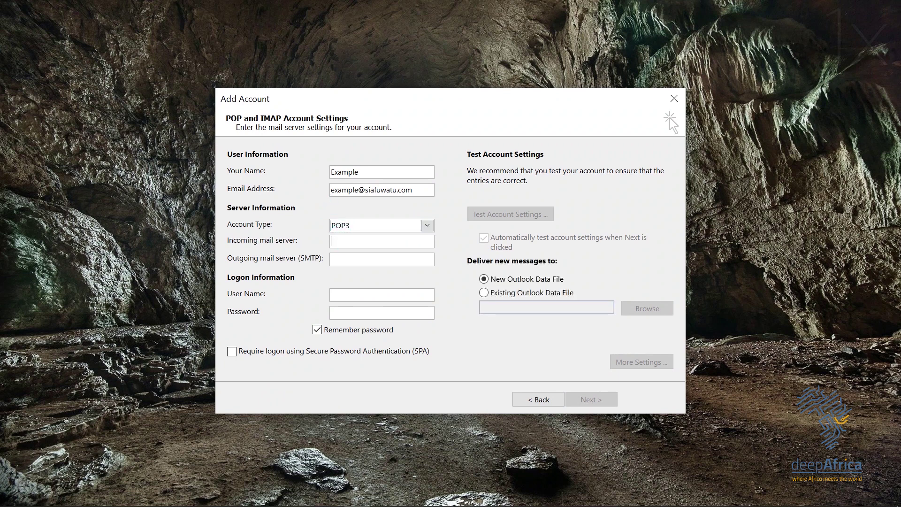
text(mail.siafuwatu.com)
click(343, 261)
text(mail.sia)
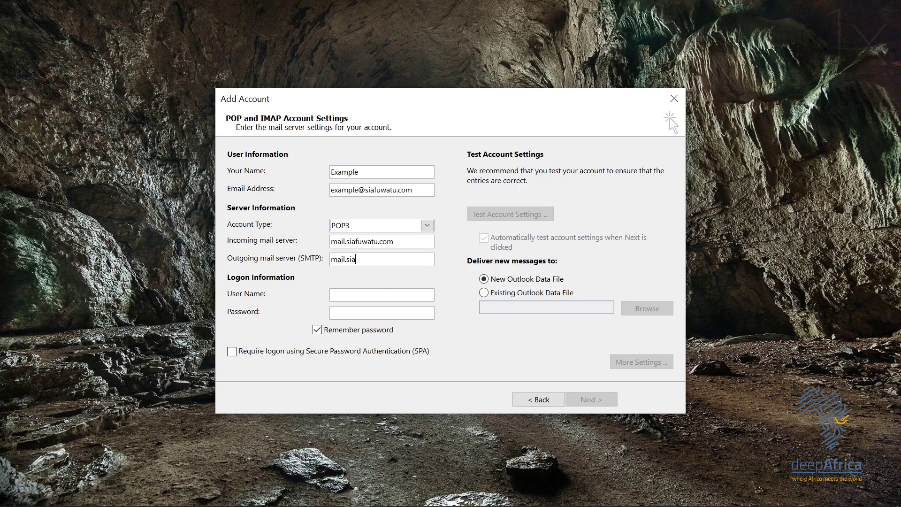
text(fuwatu.com)
Step: Enter the logon user name at siafuwatu.com and type the account password
key(Tab)
text(e)
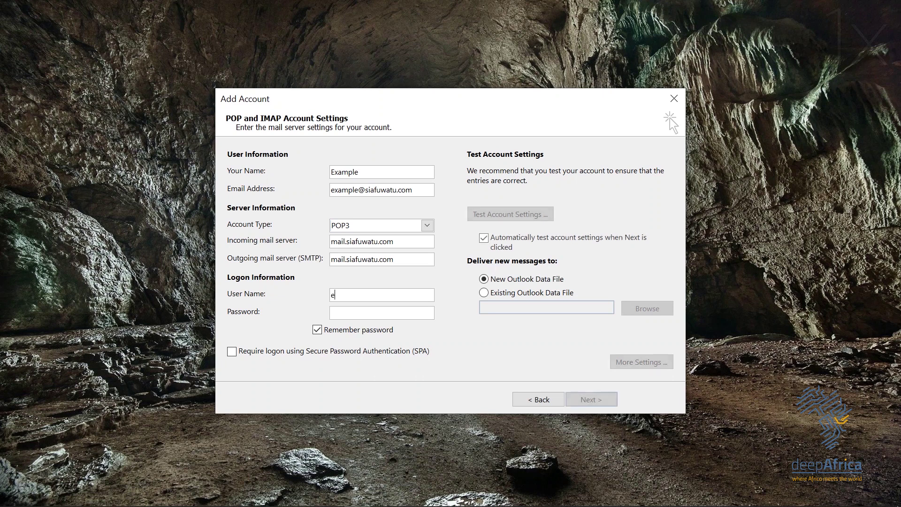
text(xaomple)
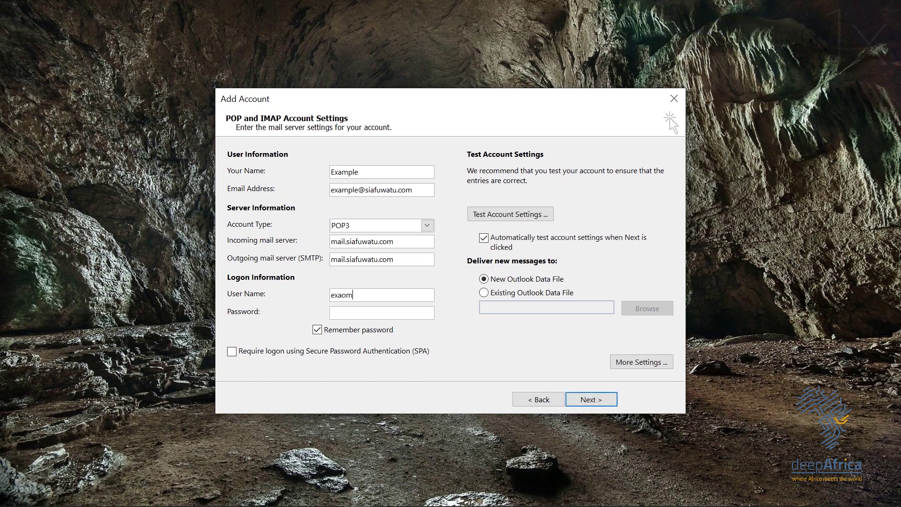
key(Left)
key(Left)
key(Left)
key(Left)
key(BackSpace)
click(352, 312)
click(365, 311)
text(password1)
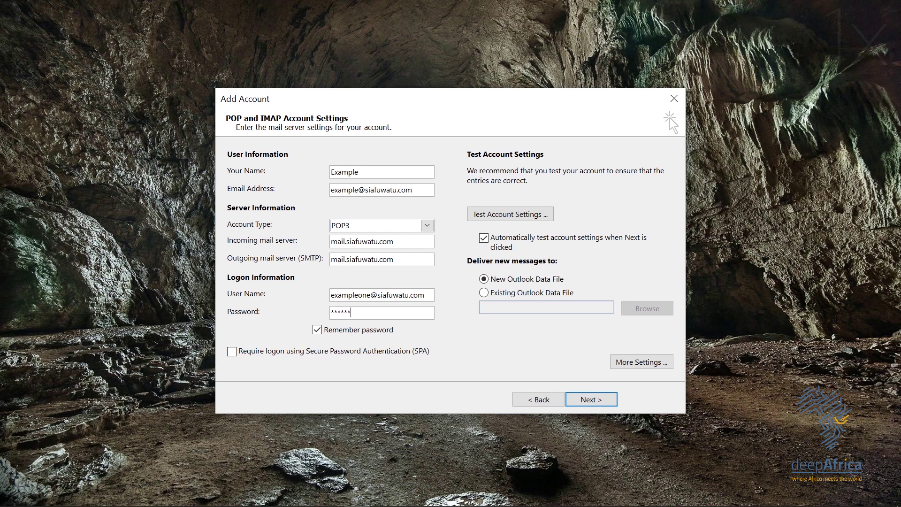
text(2)
Step: In More Settings' Outgoing Server tab, require SMTP authentication using the incoming server's settings
click(621, 364)
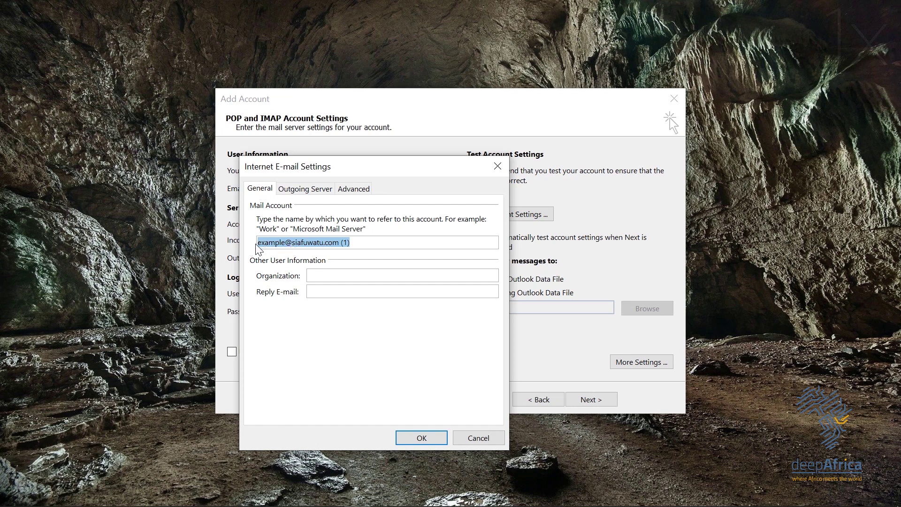
drag(278, 240, 335, 248)
click(312, 189)
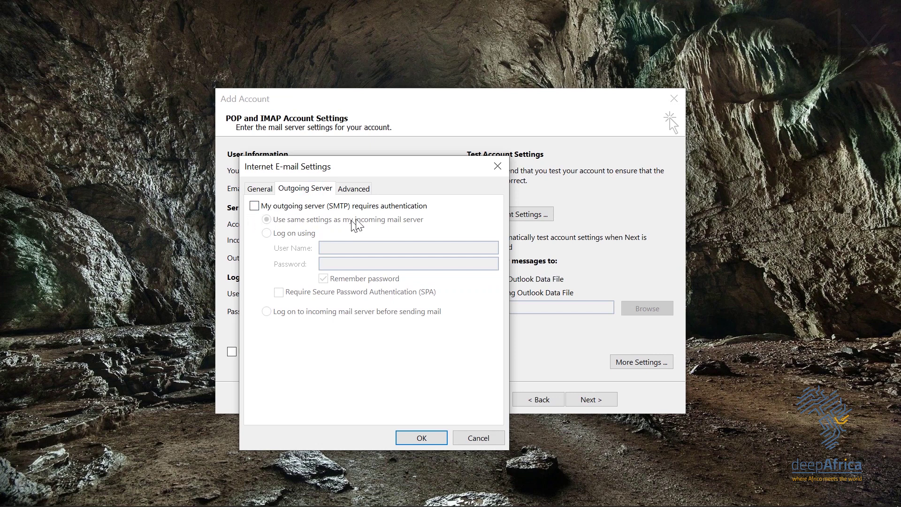
click(254, 207)
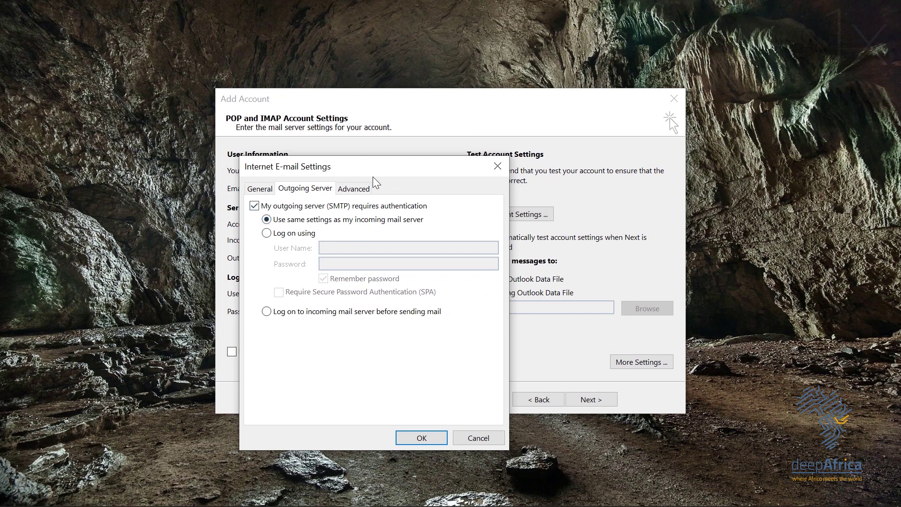
Step: On the Advanced tab, keep incoming POP3 port 110 and change outgoing SMTP port to 587
click(361, 189)
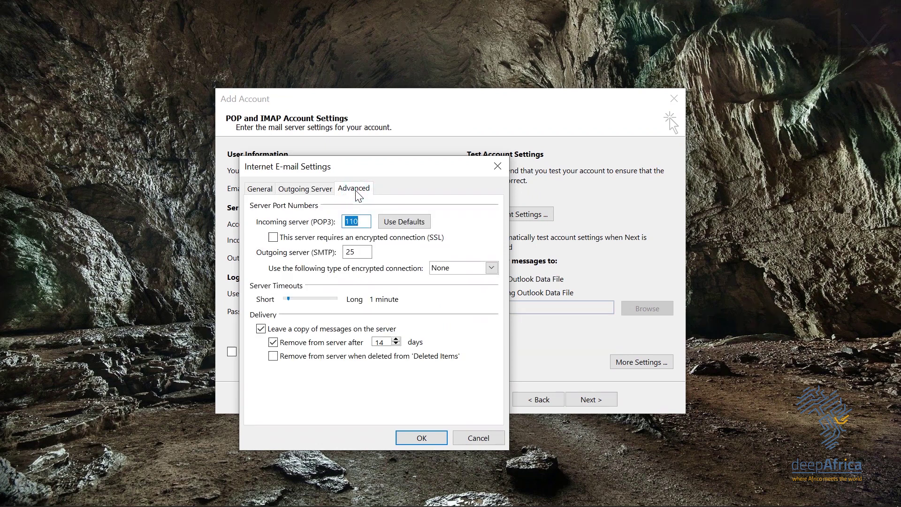
click(360, 221)
double_click(363, 219)
click(358, 219)
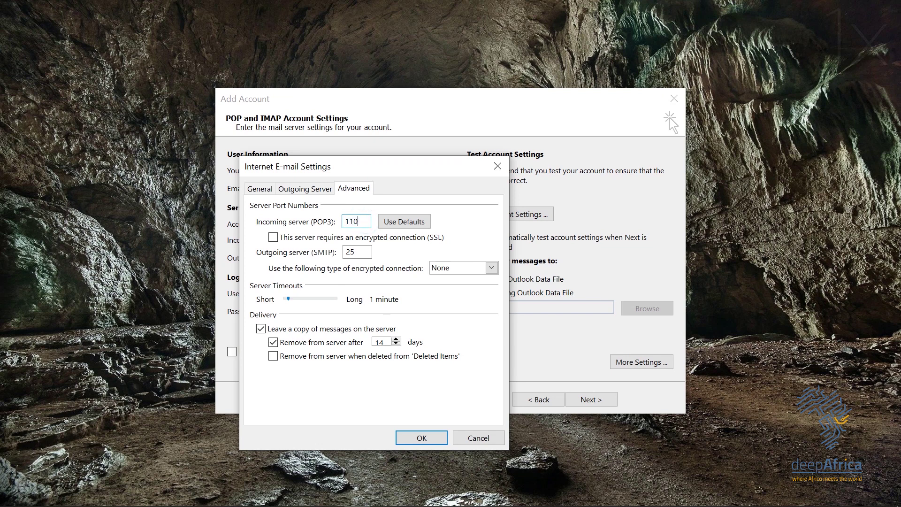
click(361, 252)
key(BackSpace)
key(BackSpace)
text(587)
Step: Set outgoing encryption to None, keep server copies without automatic removal, and confirm
click(496, 270)
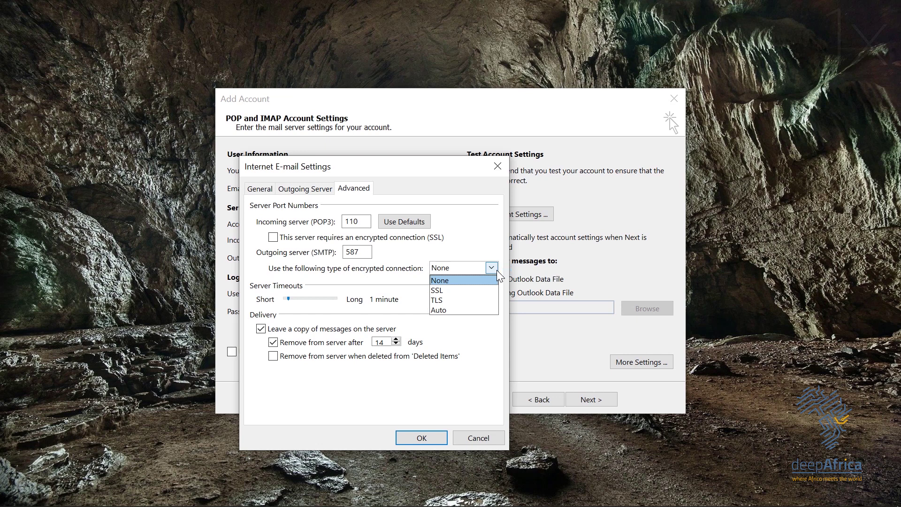
click(458, 280)
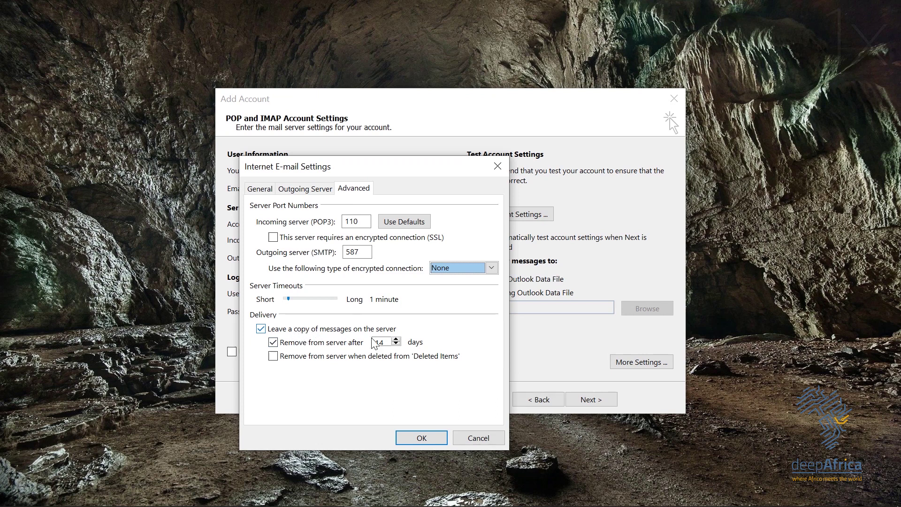
click(271, 342)
click(273, 343)
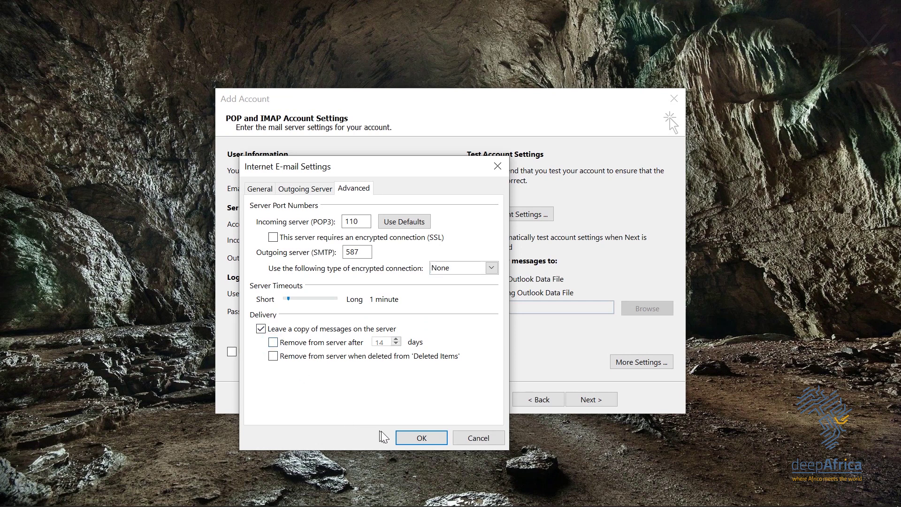
click(416, 440)
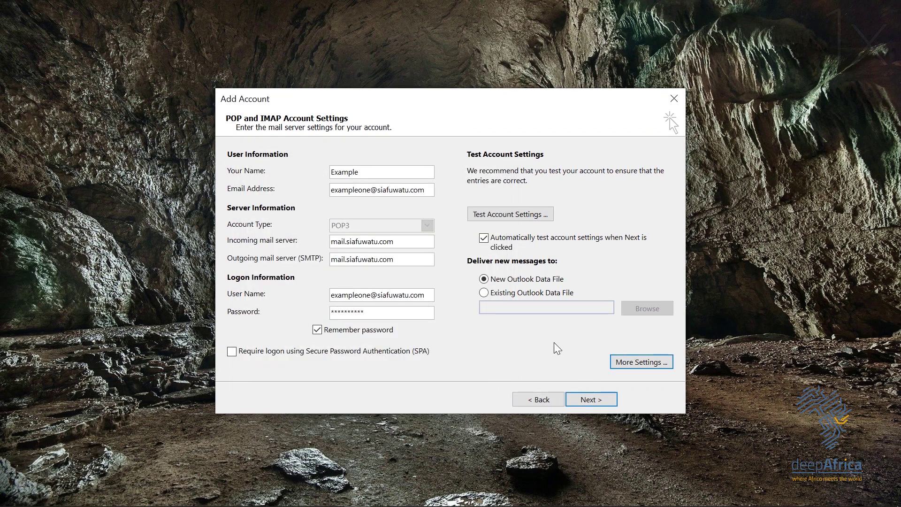
Step: Run the POP3 account test and close the successful logon and send results
click(592, 401)
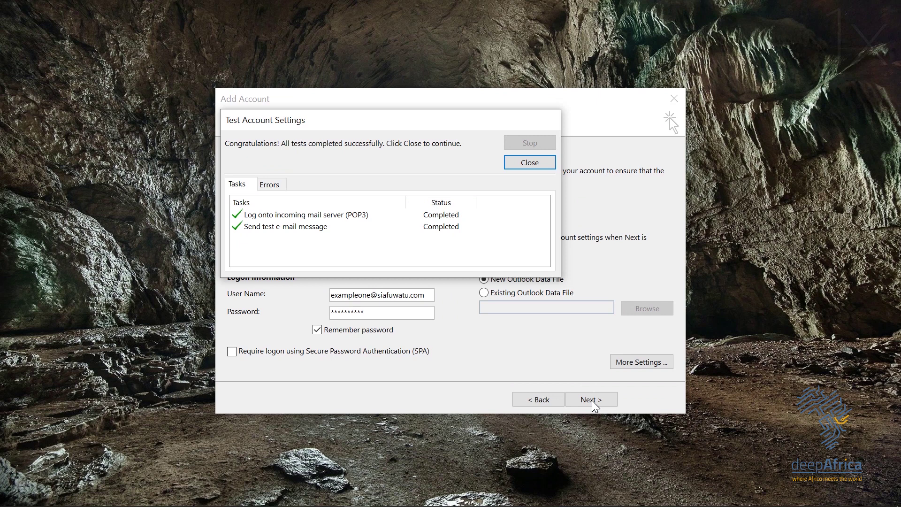
click(534, 165)
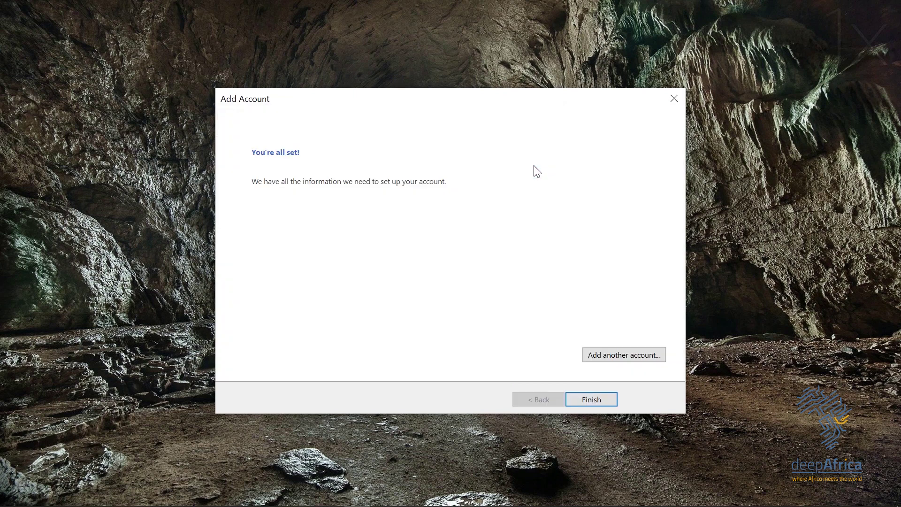
Step: Finish the POP3 wizard, open File > Info > Account Settings, and start a new account
click(594, 399)
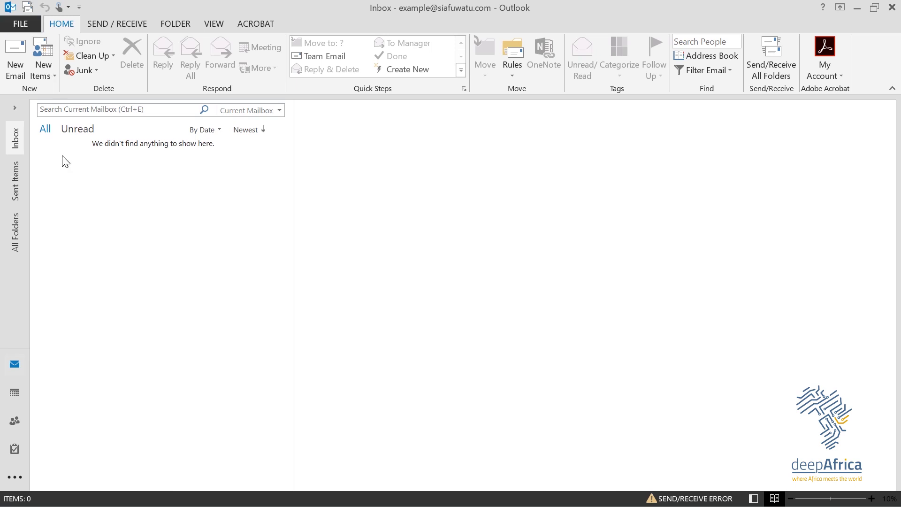
click(21, 20)
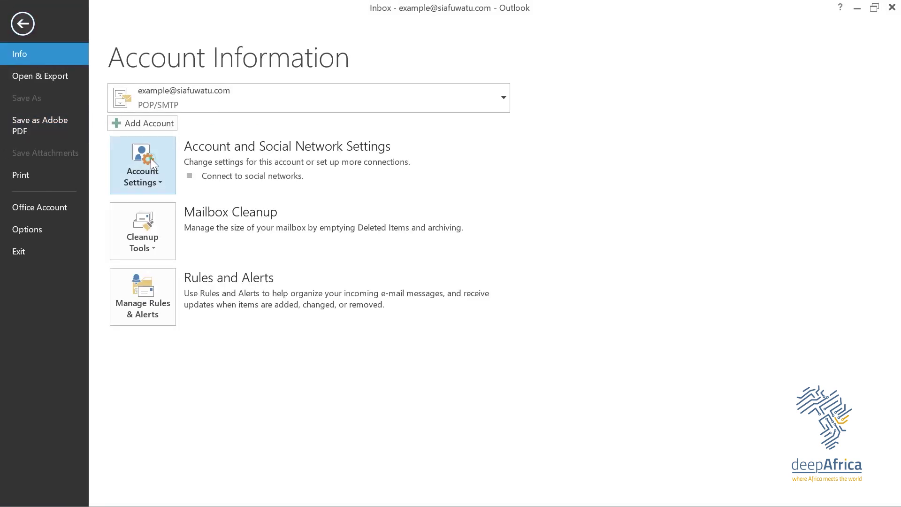
click(151, 158)
click(155, 224)
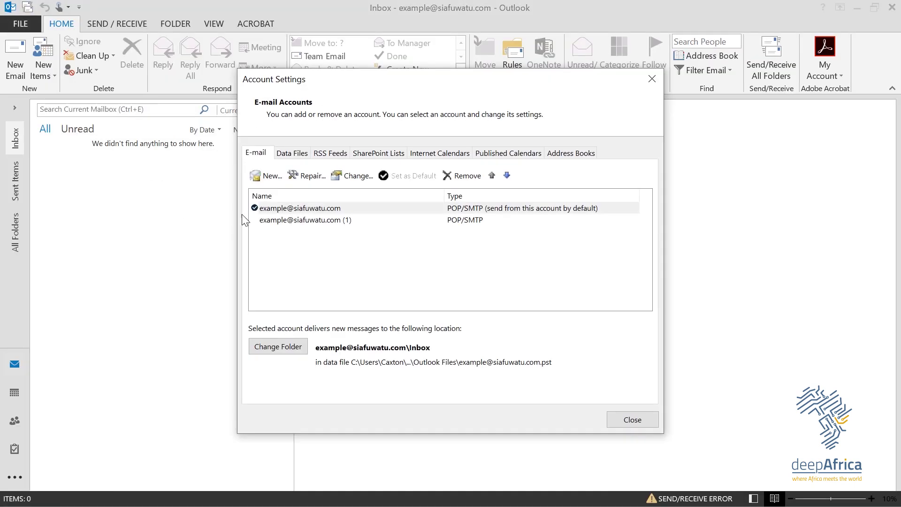
click(271, 177)
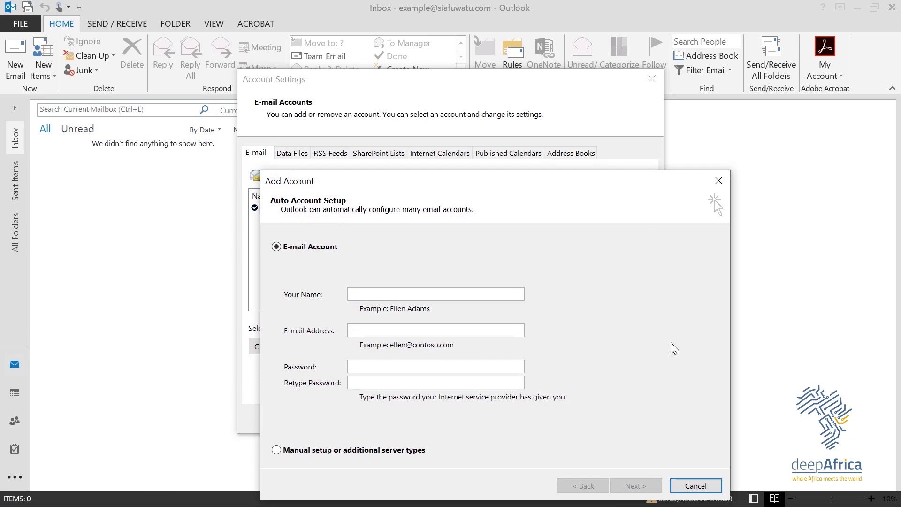
Step: Restart the Add Account wizard and enter 'Example Two' as the display name
click(716, 177)
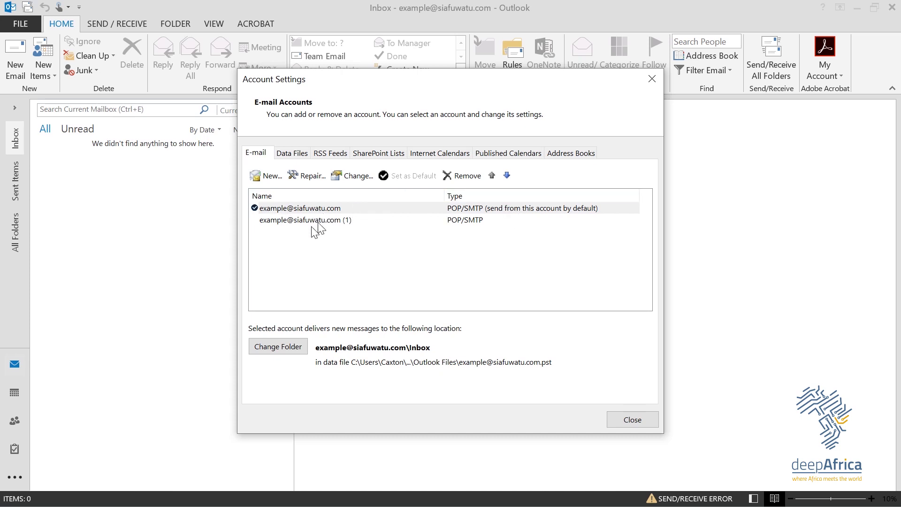
click(261, 176)
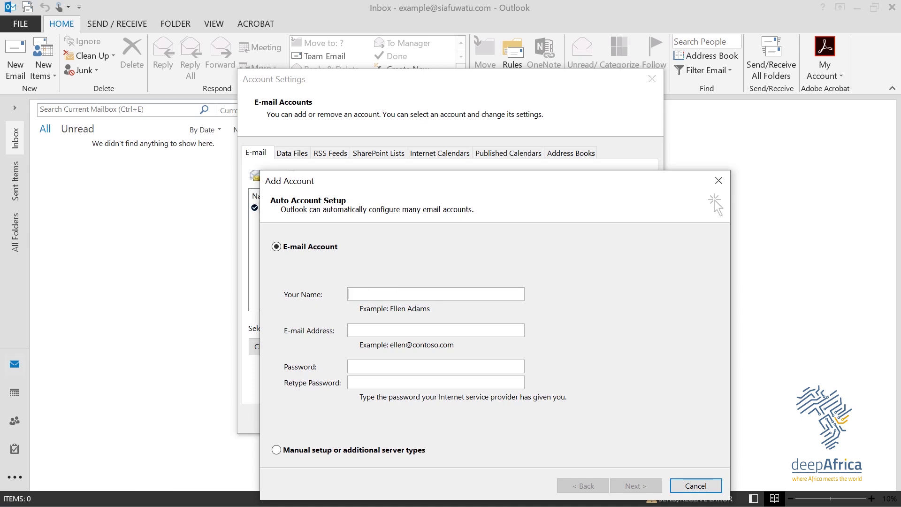
text(Example Two)
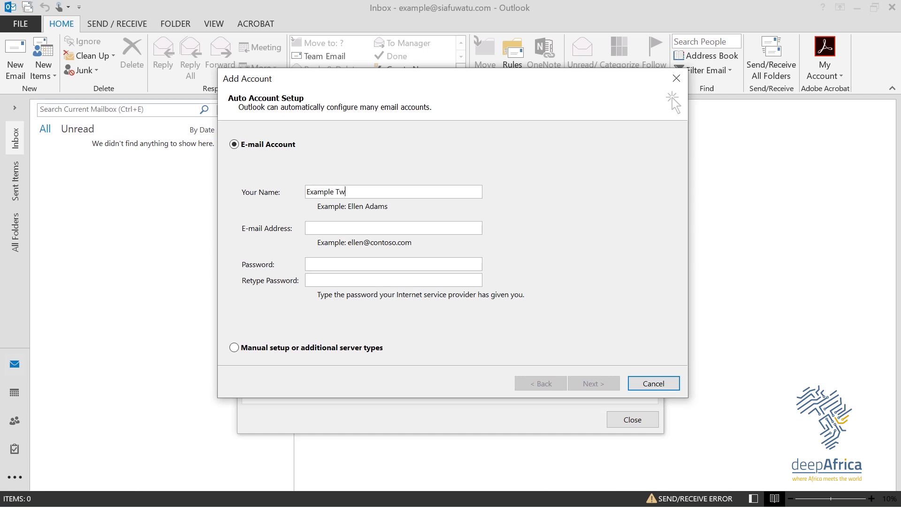
Step: Enter the second account's e-mail address and password twice, then choose manual setup
click(357, 228)
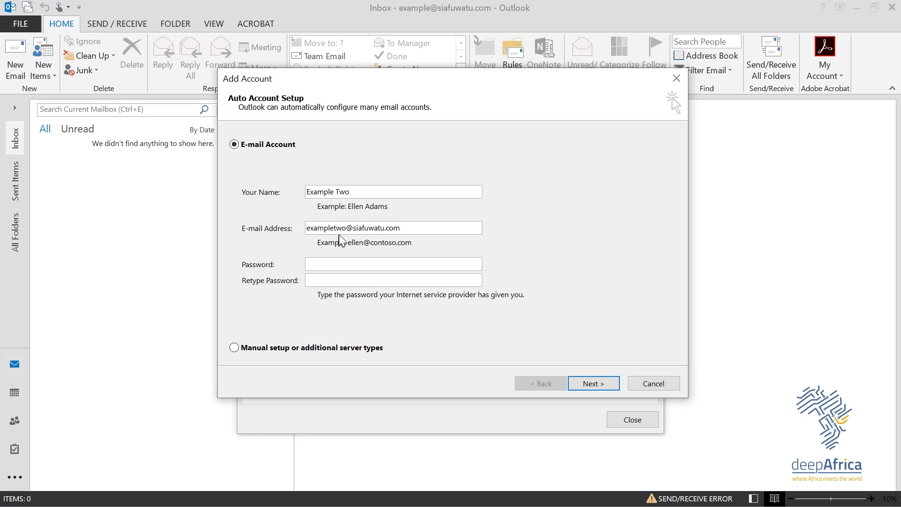
click(324, 261)
text(**********************)
click(236, 346)
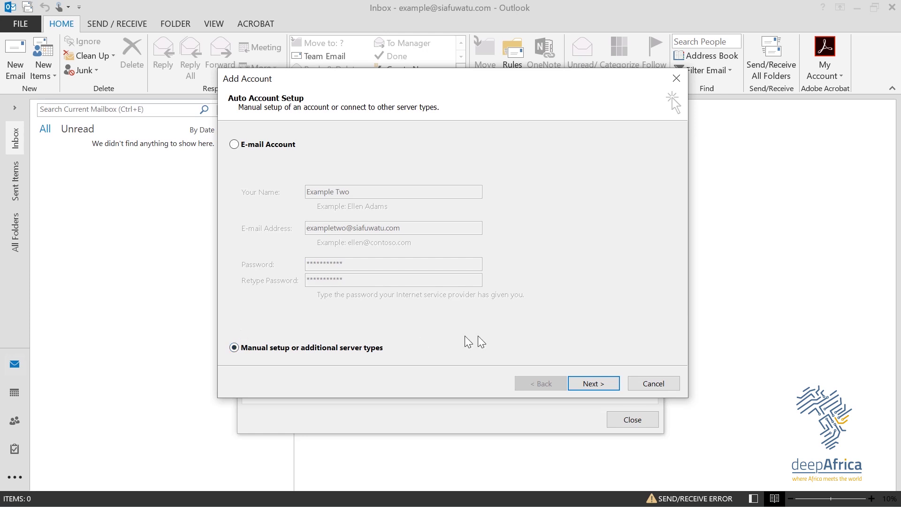
Step: Pick the POP or IMAP service and switch the Account Type to IMAP
click(583, 383)
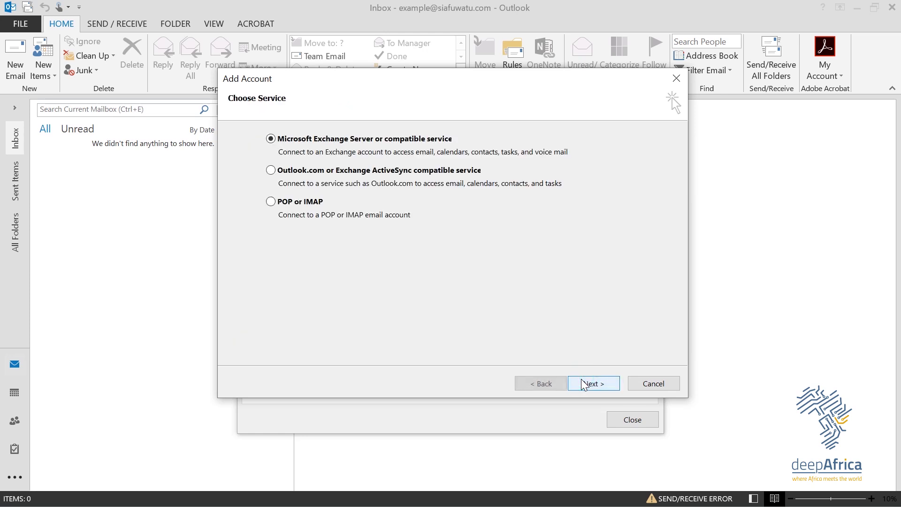
click(271, 201)
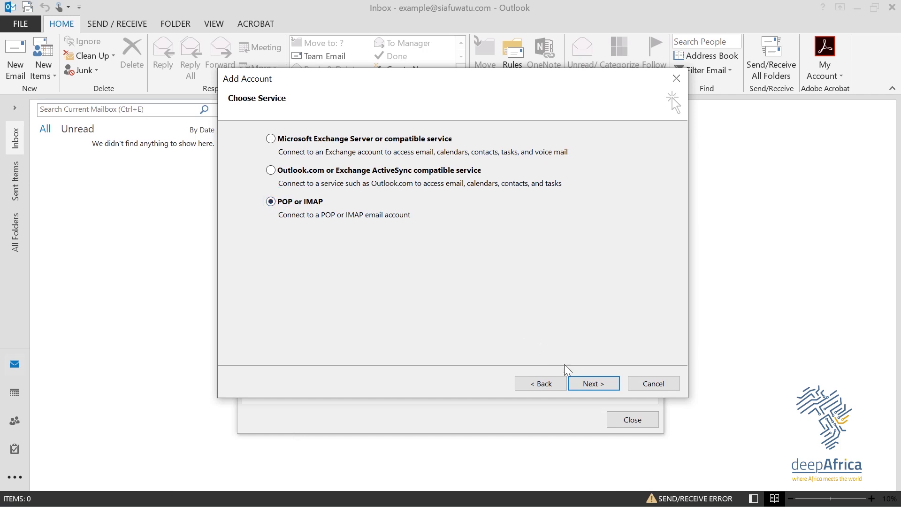
click(582, 384)
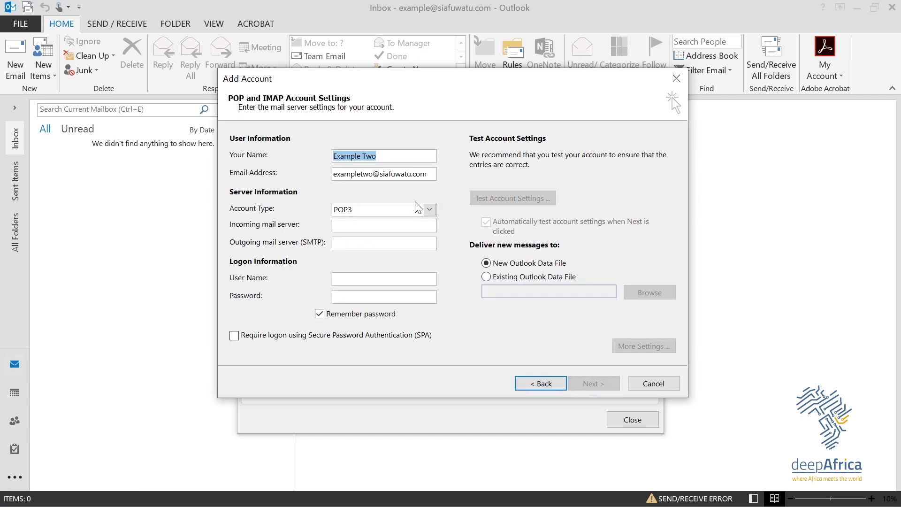
click(432, 207)
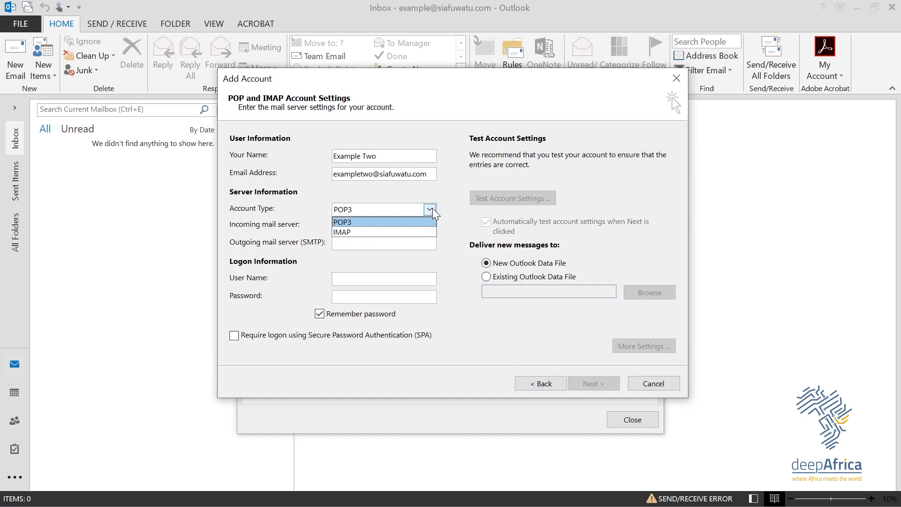
click(367, 232)
click(357, 226)
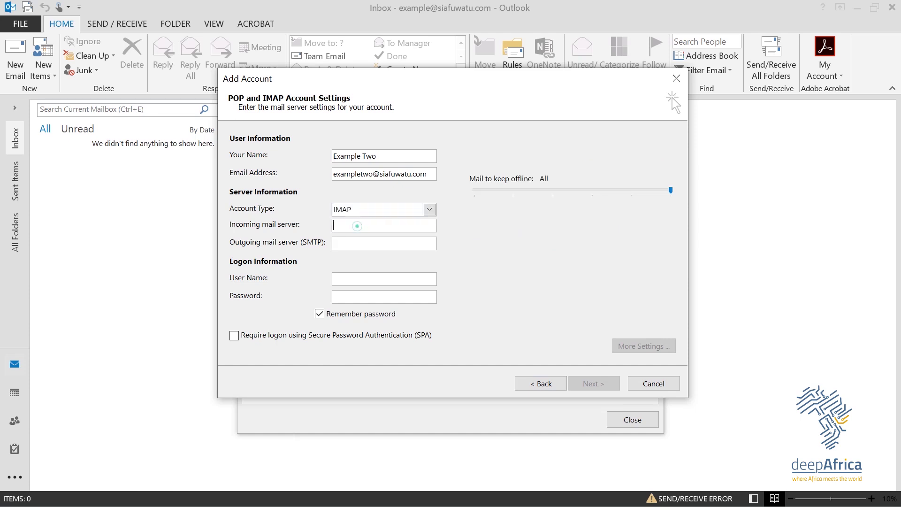
Step: Set mail.siafuwatu.com as both the incoming and outgoing mail server
text(mail.siafuwatu.com)
click(352, 242)
text(mail.siafuwatu.com)
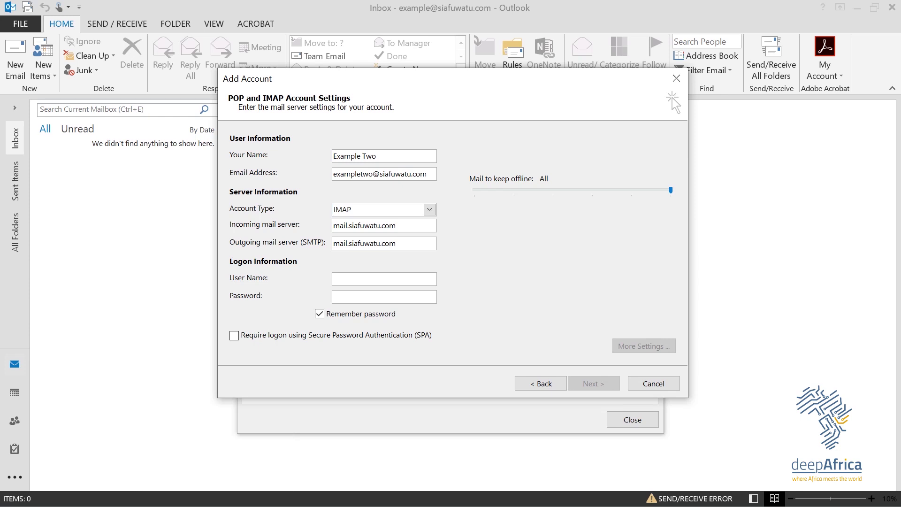
Step: Enter the account's e-mail address as user name and type the account password
click(341, 284)
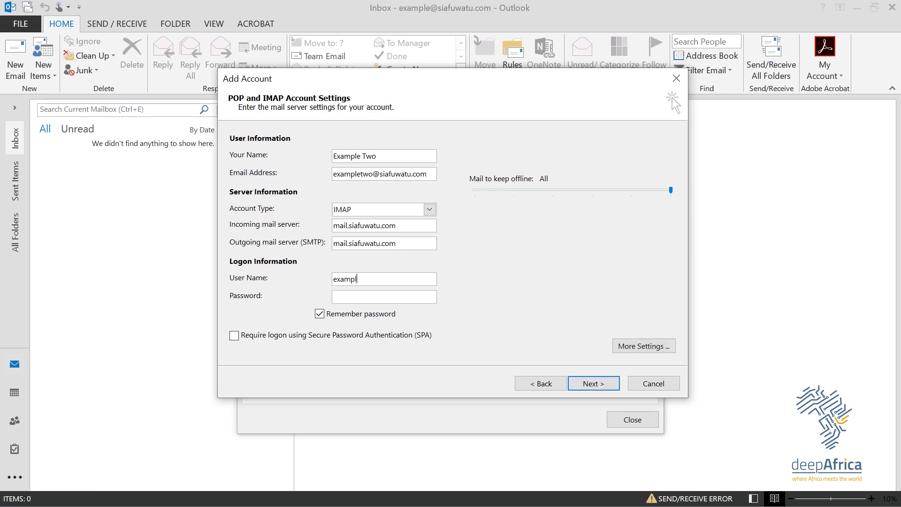
text(*****)
text(******)
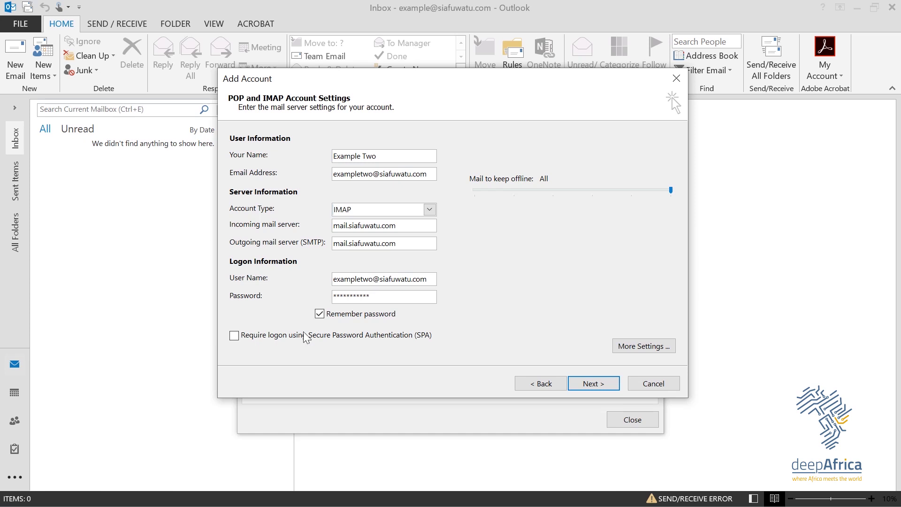
click(633, 347)
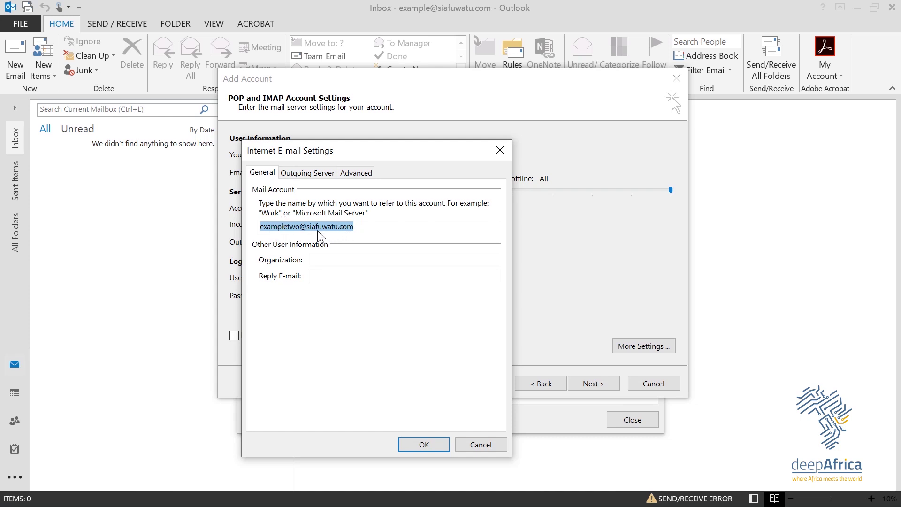
Step: Turn on 'My outgoing server (SMTP) requires authentication' using the incoming server's login
click(322, 174)
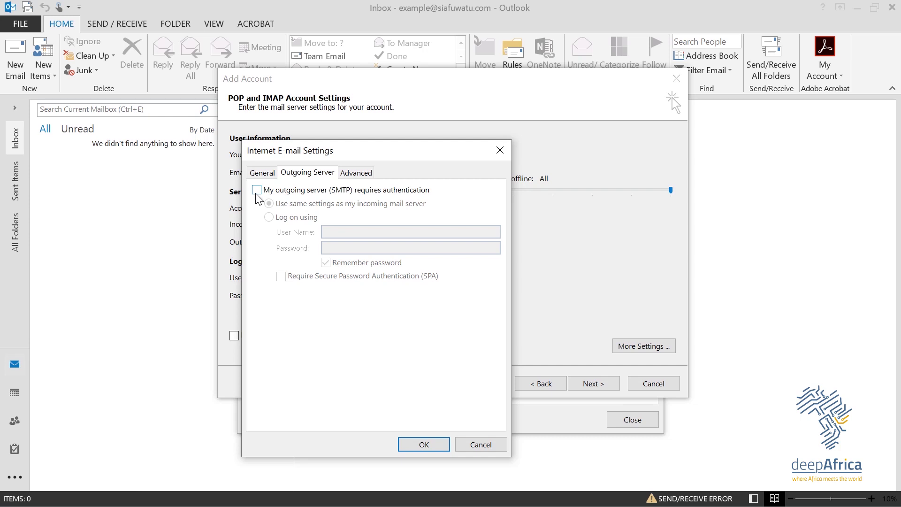
click(256, 190)
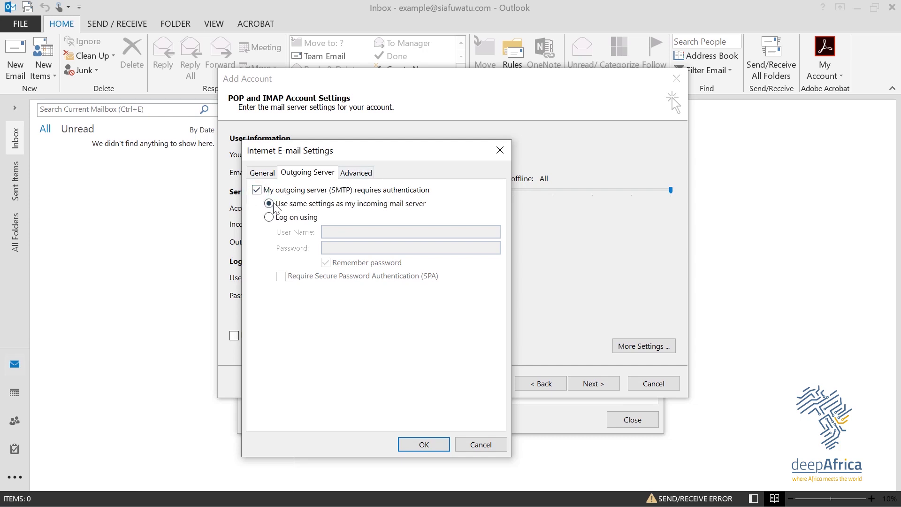
click(356, 173)
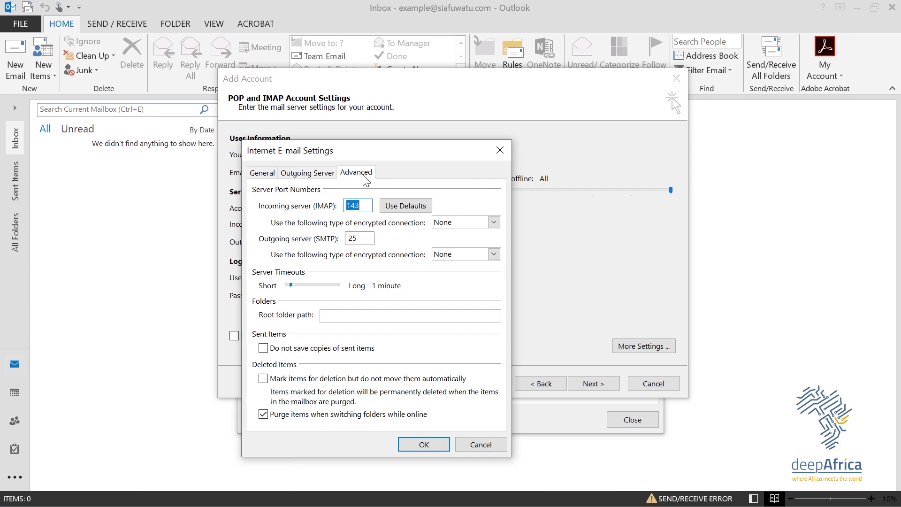
Step: Set the incoming IMAP encryption to SSL, changing its port to 993
click(368, 206)
click(493, 222)
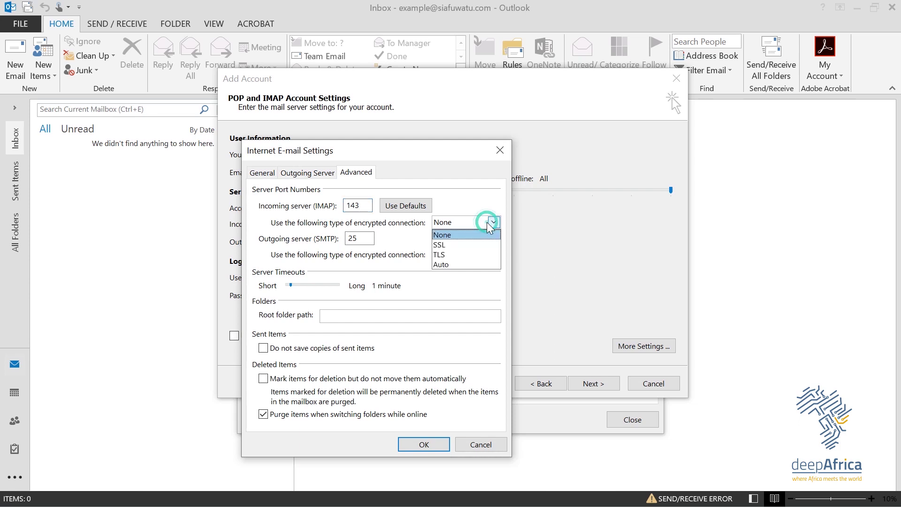
click(445, 245)
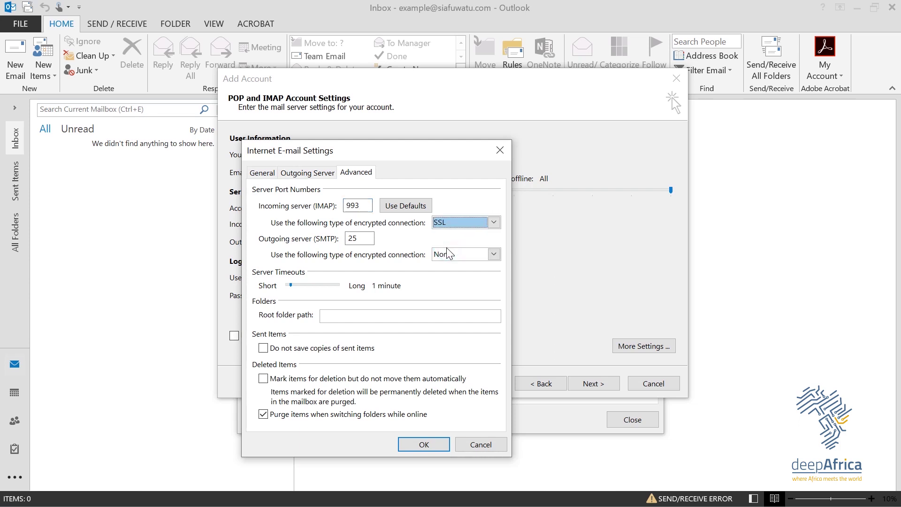
click(360, 204)
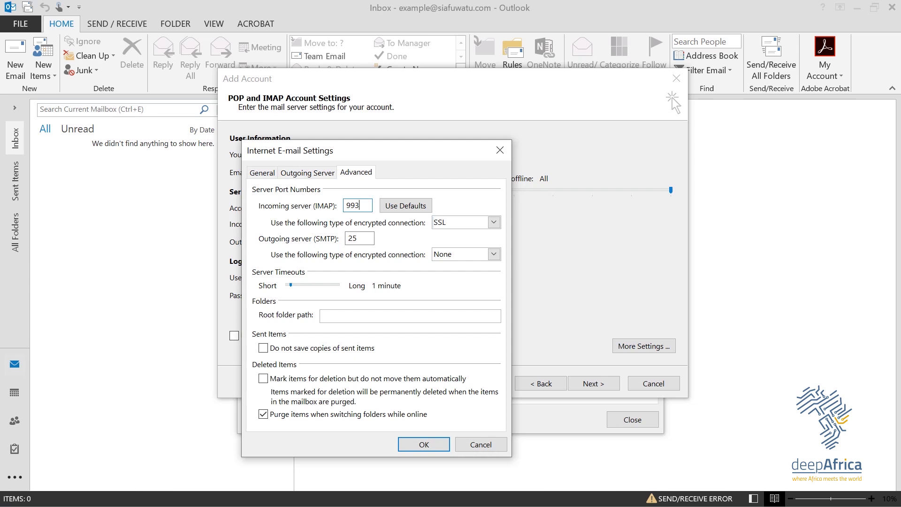
Step: Set the outgoing SMTP port to 465 with SSL encryption and confirm with OK
click(360, 238)
key(BackSpace)
key(BackSpace)
text(465)
click(494, 254)
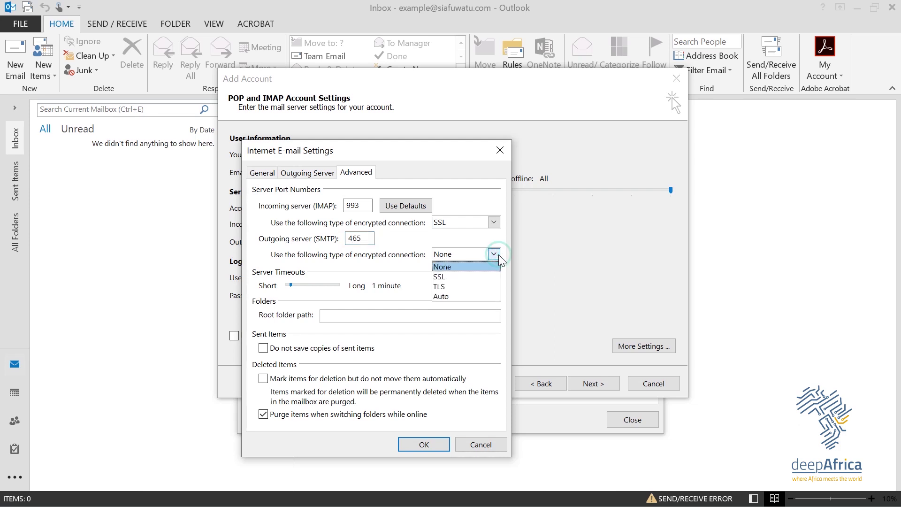
click(440, 277)
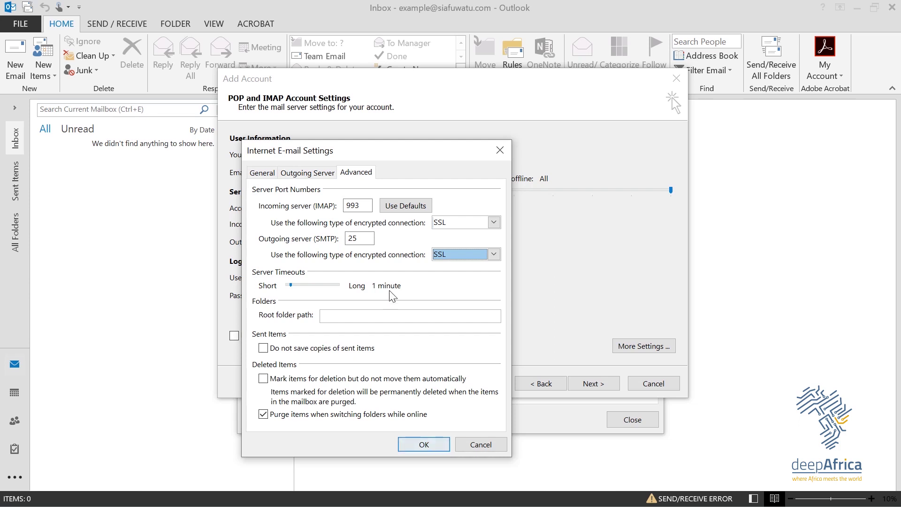
click(354, 239)
click(355, 239)
key(BackSpace)
key(BackSpace)
text(465)
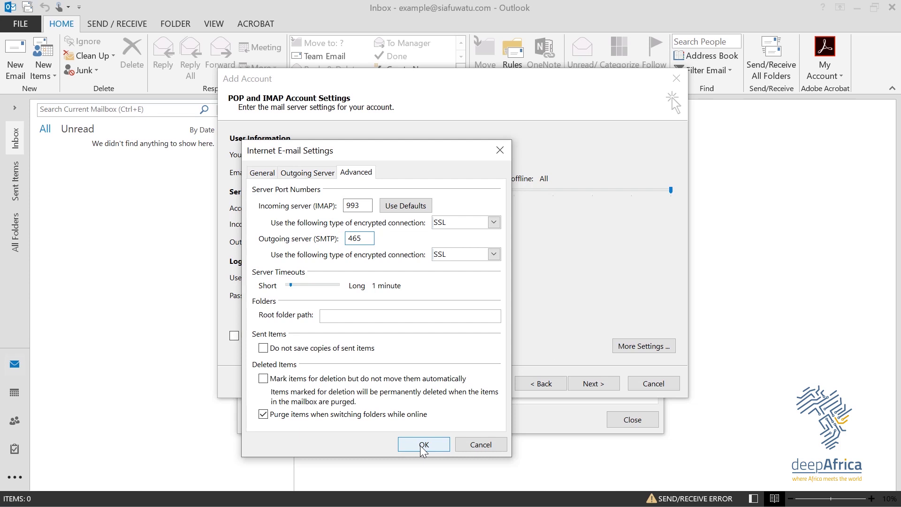
click(421, 448)
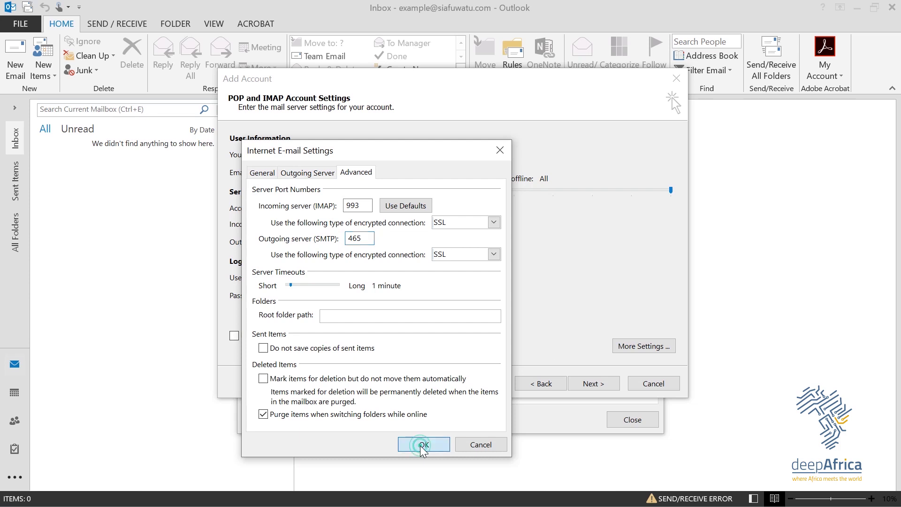
Step: Run Test Account Settings and close the passed IMAP logon and test-message results
click(587, 384)
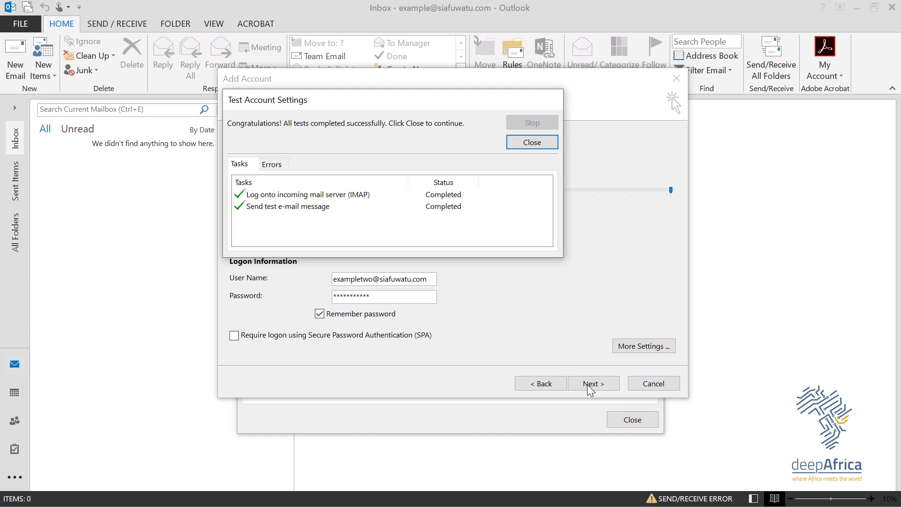
click(532, 142)
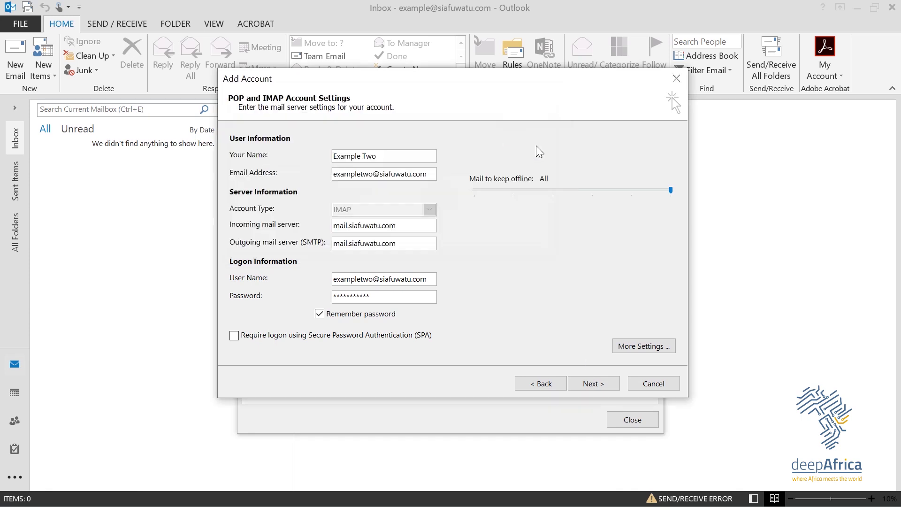
Step: Complete the Add Account wizard and close the Account Settings list showing three accounts
click(603, 381)
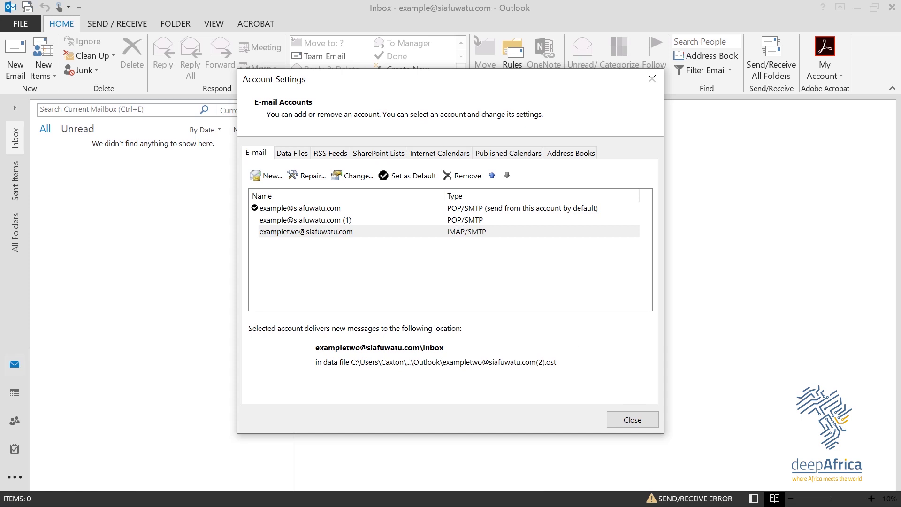
click(621, 424)
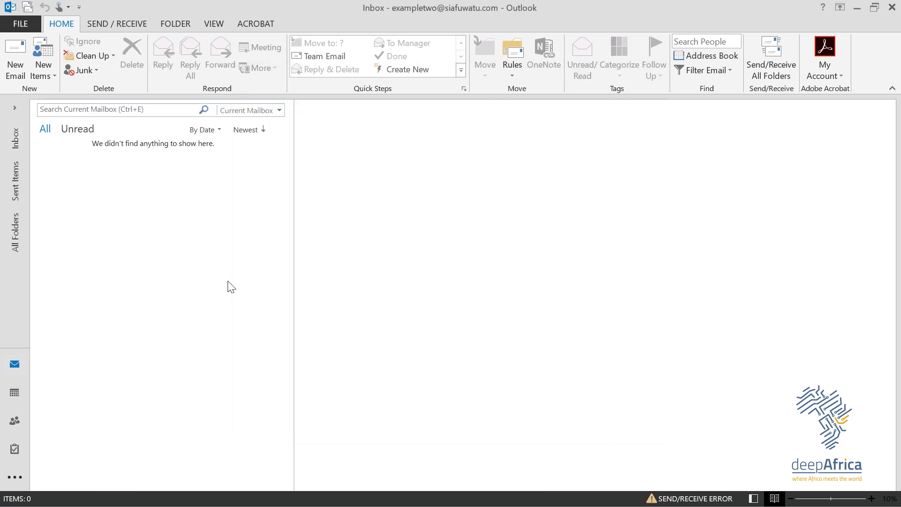
Step: Discard a blank new message, check the inbox's test messages, and go to the FILE page
click(15, 58)
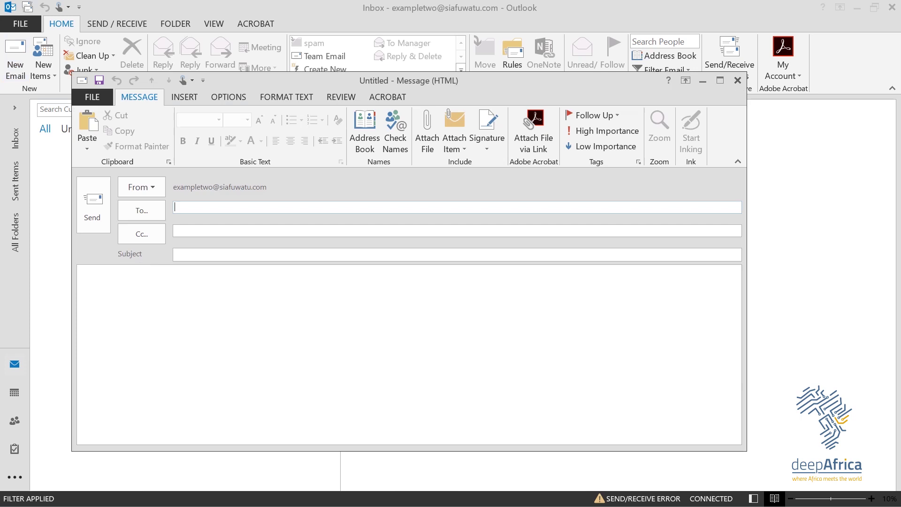
click(743, 84)
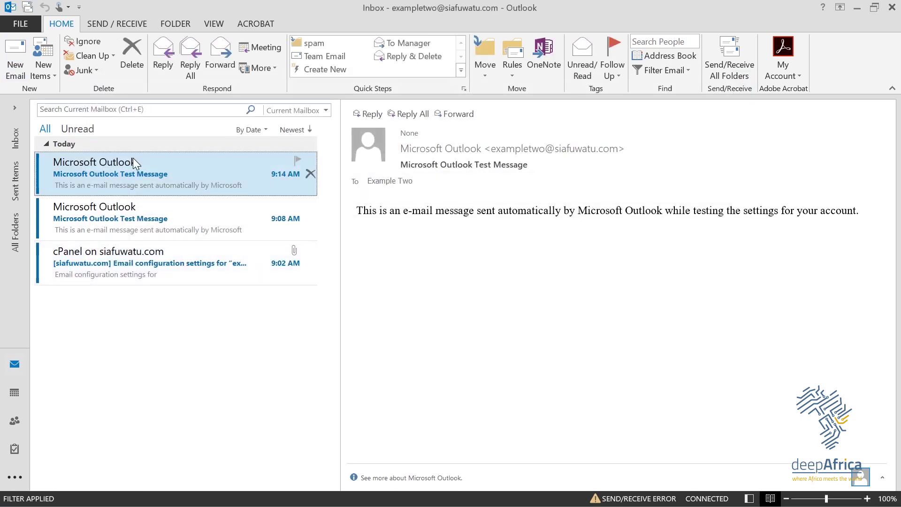
click(15, 22)
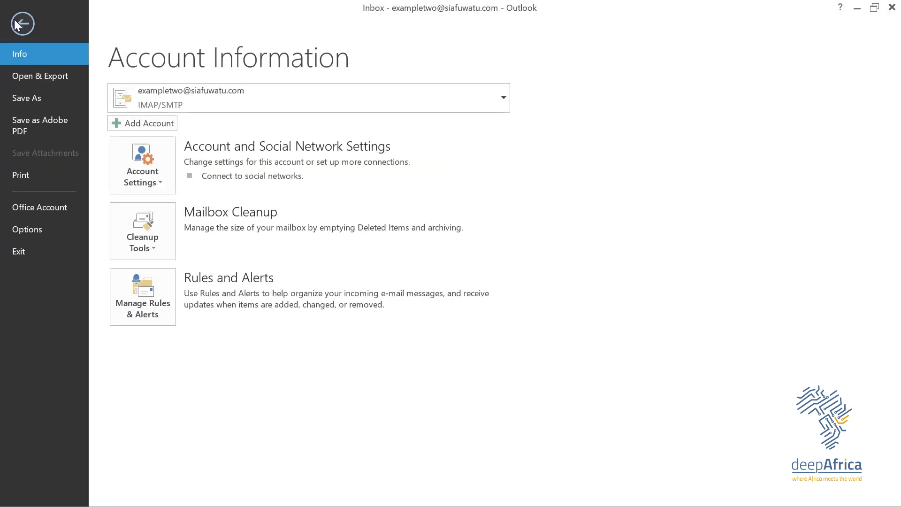
Step: Delete the IMAP/SMTP account from the Account Settings list and confirm with Yes
click(125, 176)
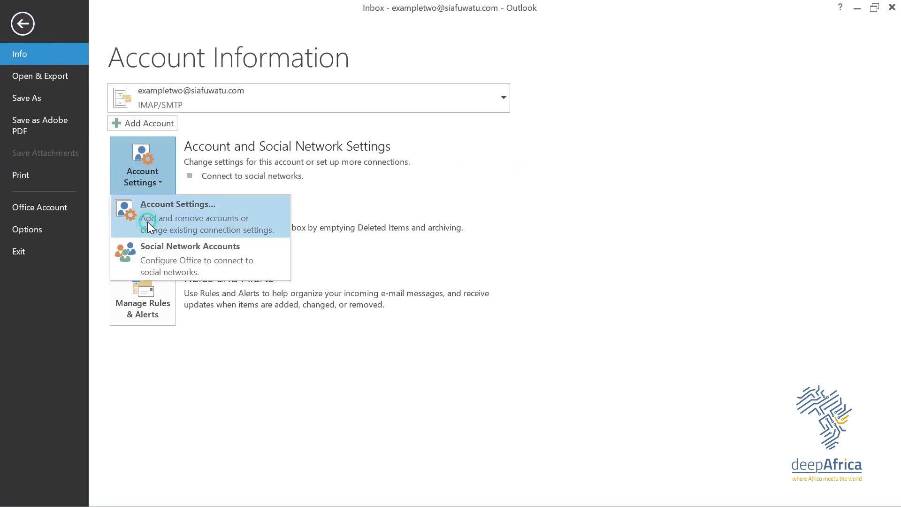
click(148, 221)
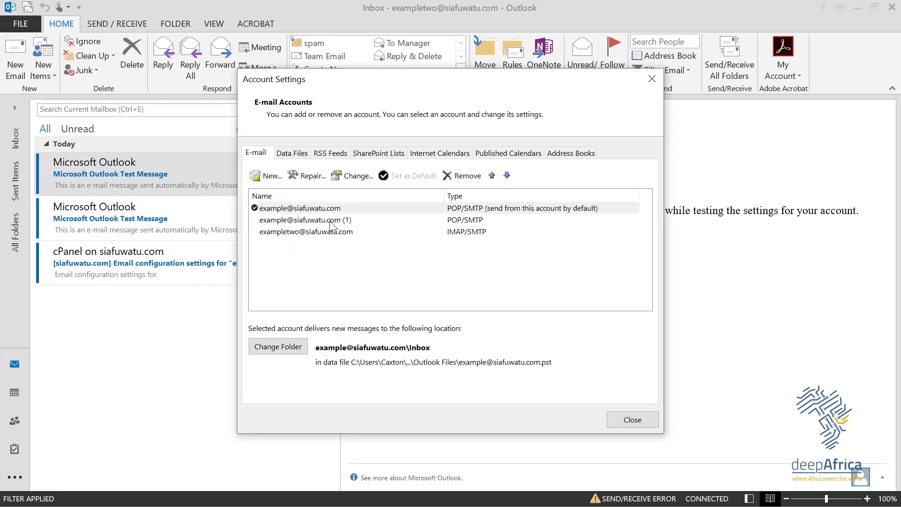
click(294, 237)
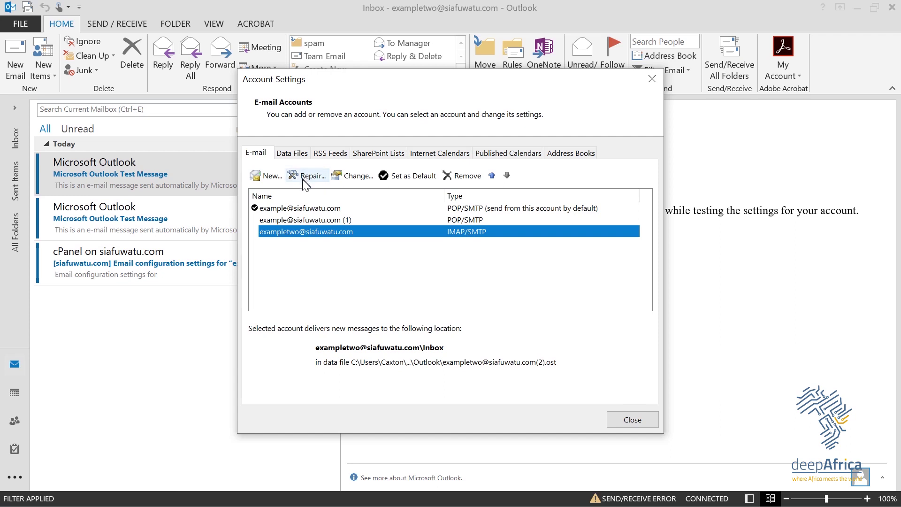
click(471, 177)
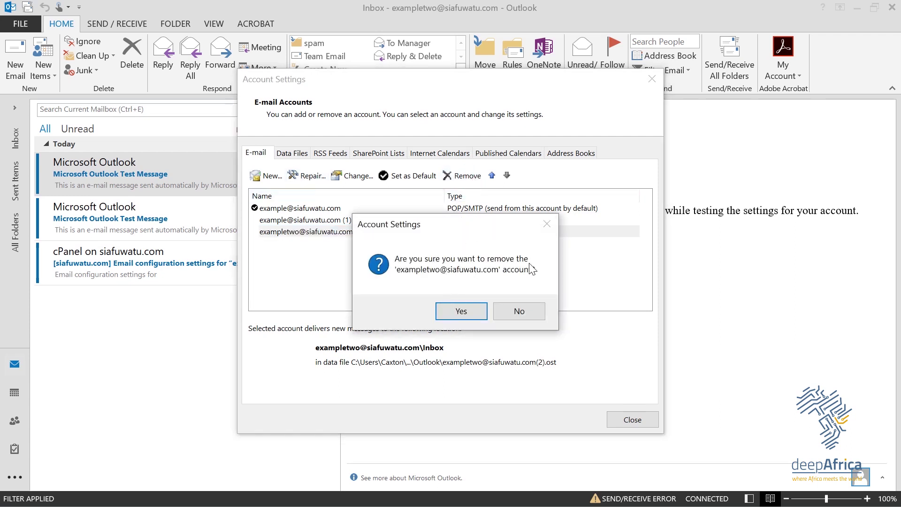
click(461, 311)
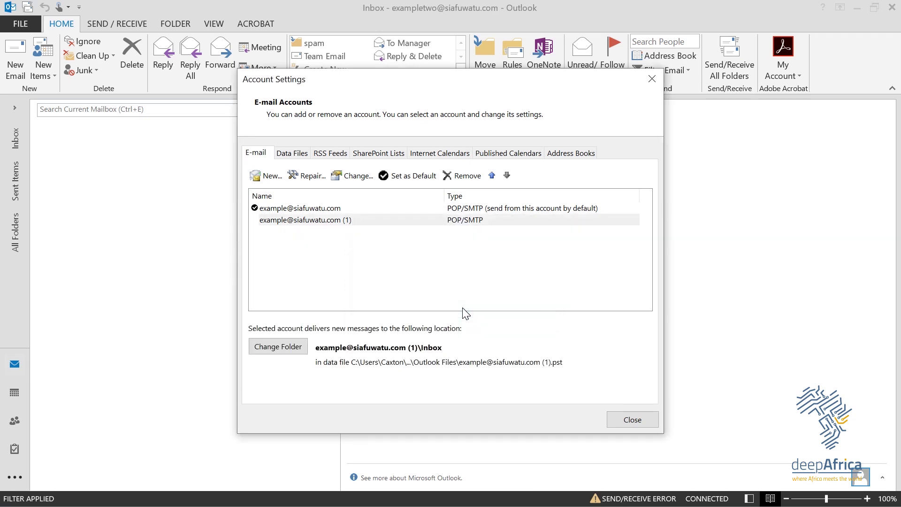